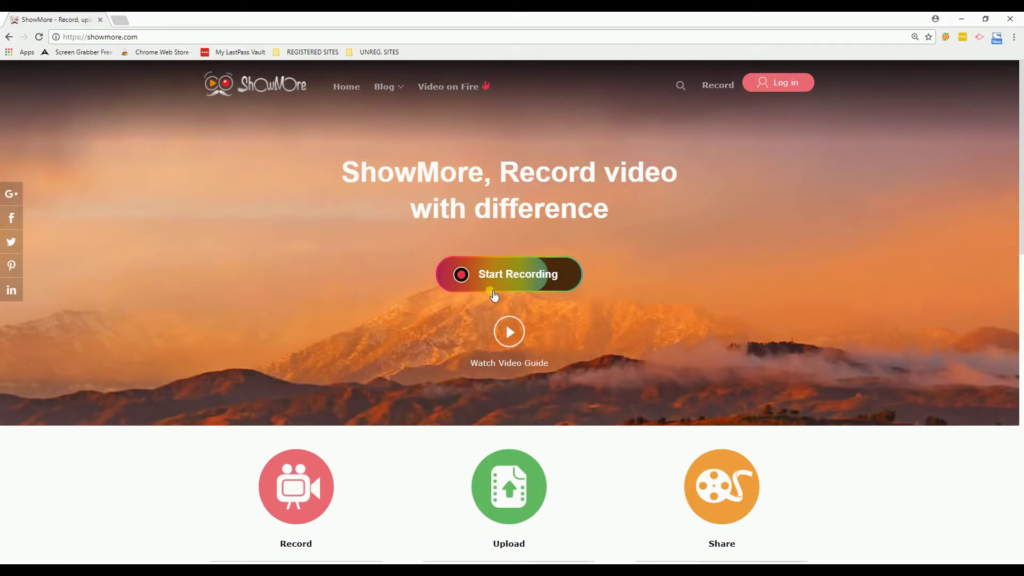
Step: Launch ShowMore's online recorder and position the capture frame over the YouTube trailer player
{"action": "left_click", "coordinate": [505, 296]}
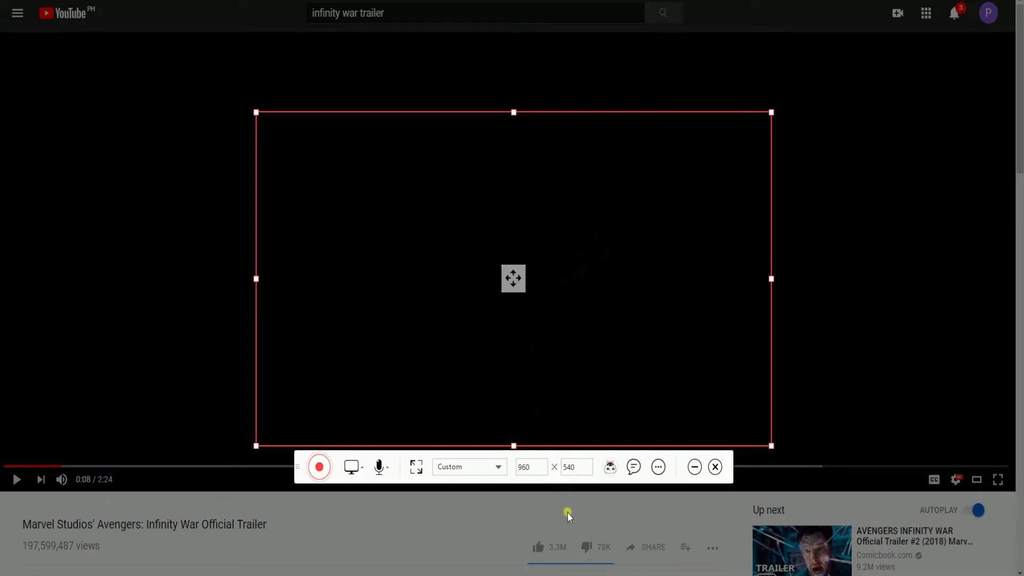
{"action": "left_click_drag", "start_coordinate": [518, 288], "coordinate": [506, 274]}
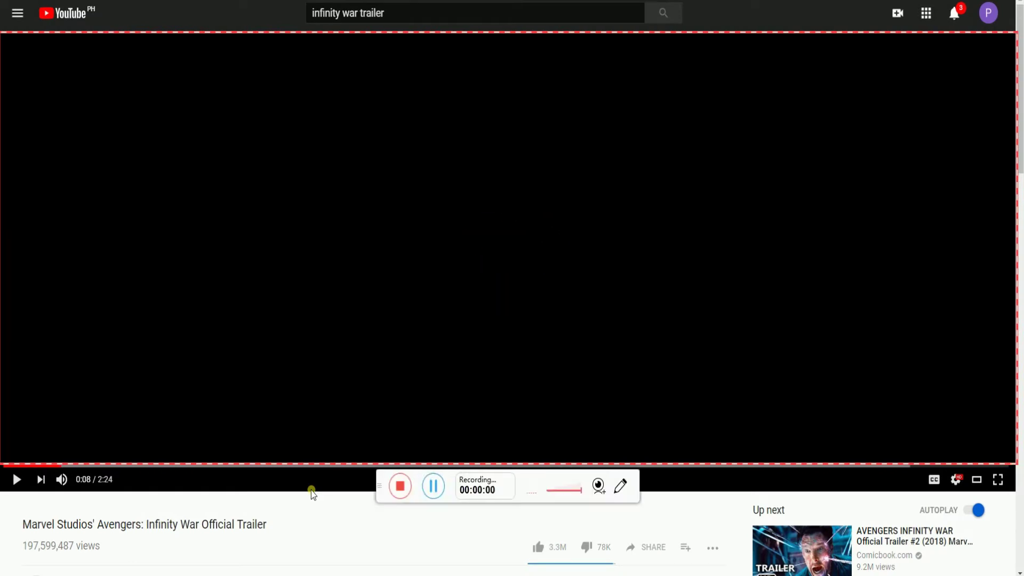
Step: Capture about 20 seconds of the trailer playing, then stop the ShowMore recording
{"action": "left_click", "coordinate": [18, 480]}
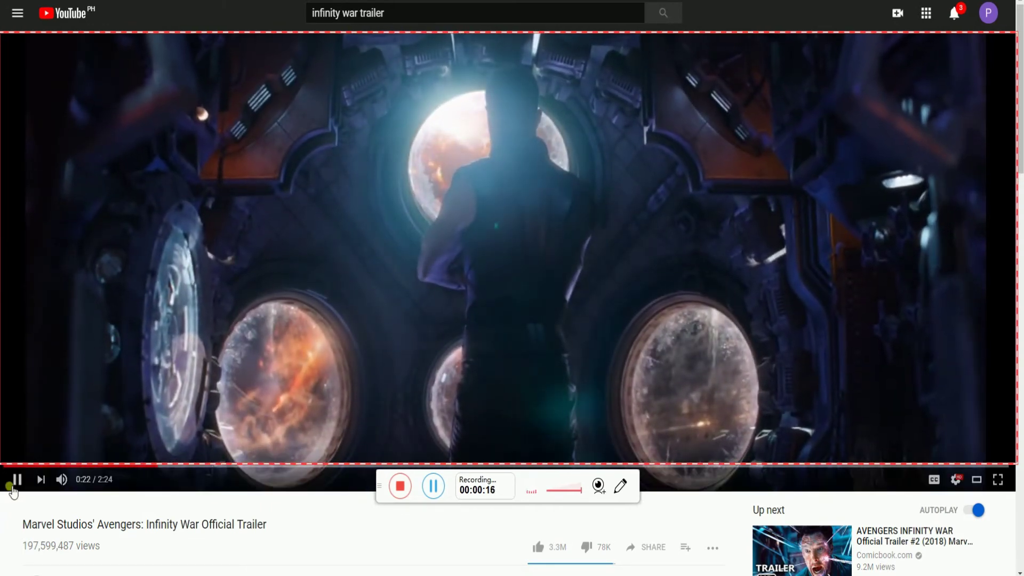
{"action": "left_click", "coordinate": [16, 480]}
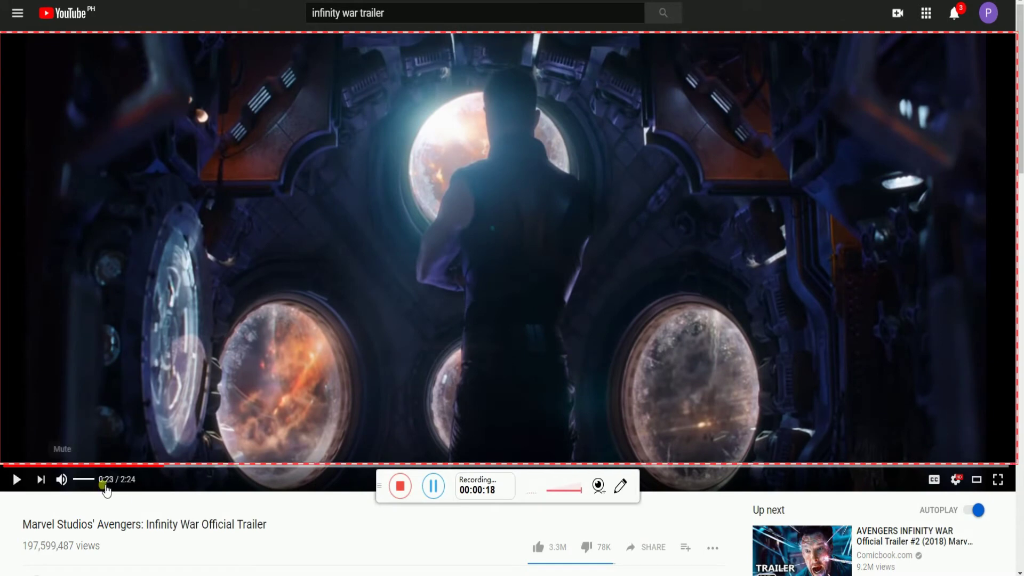
{"action": "left_click", "coordinate": [407, 487]}
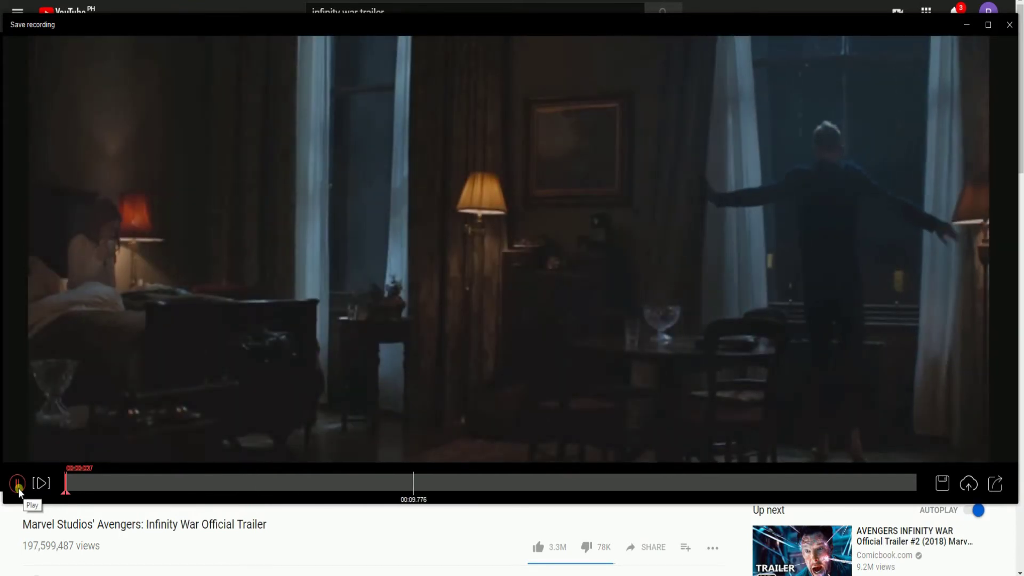
Step: Pause the preview and save the recording as the MP4 file 20180530_125941.mp4
{"action": "left_click", "coordinate": [19, 488]}
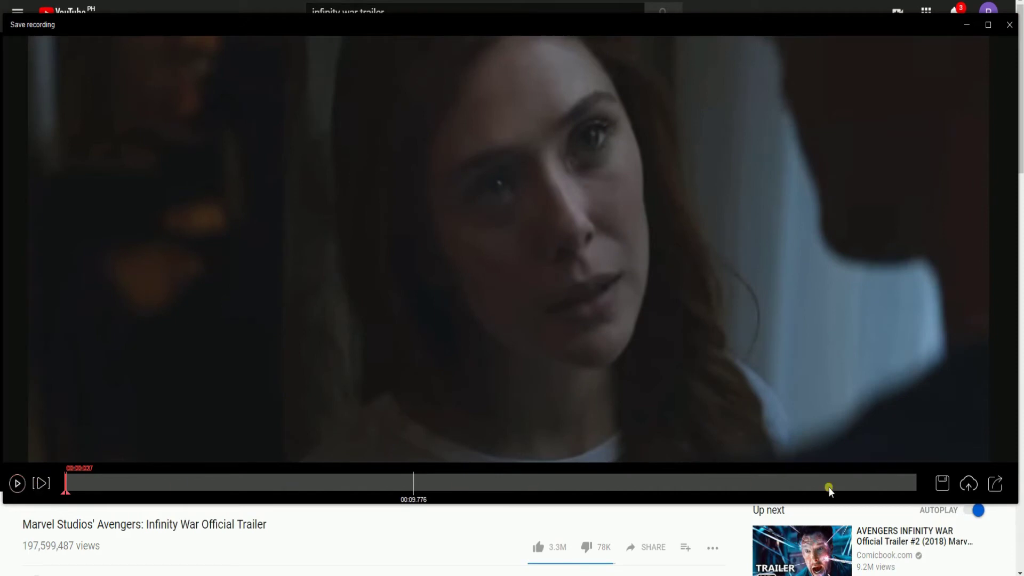
{"action": "left_click", "coordinate": [943, 485]}
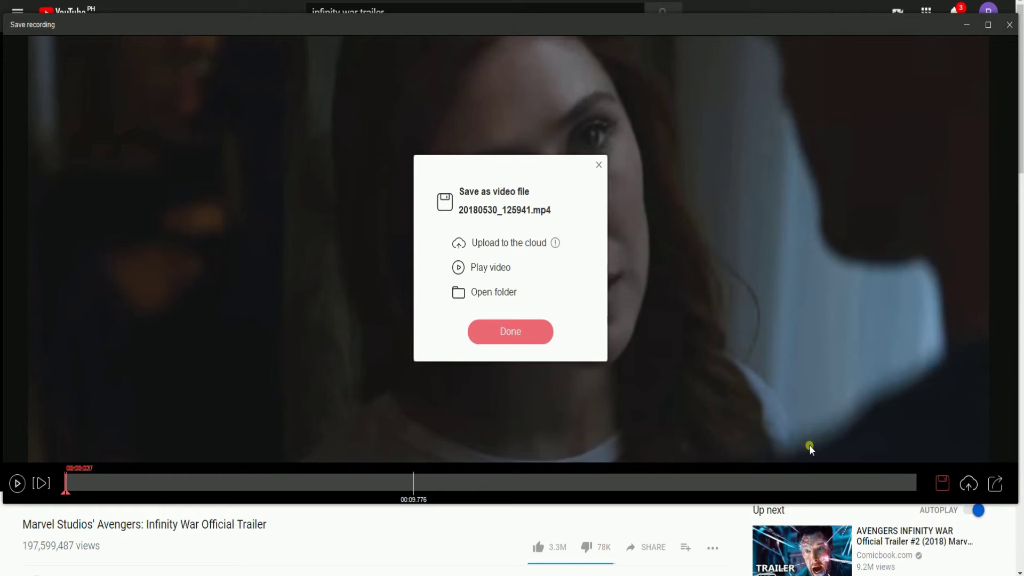
Step: View the saved MP4 in its File Explorer folder, then close that window
{"action": "left_click", "coordinate": [494, 295]}
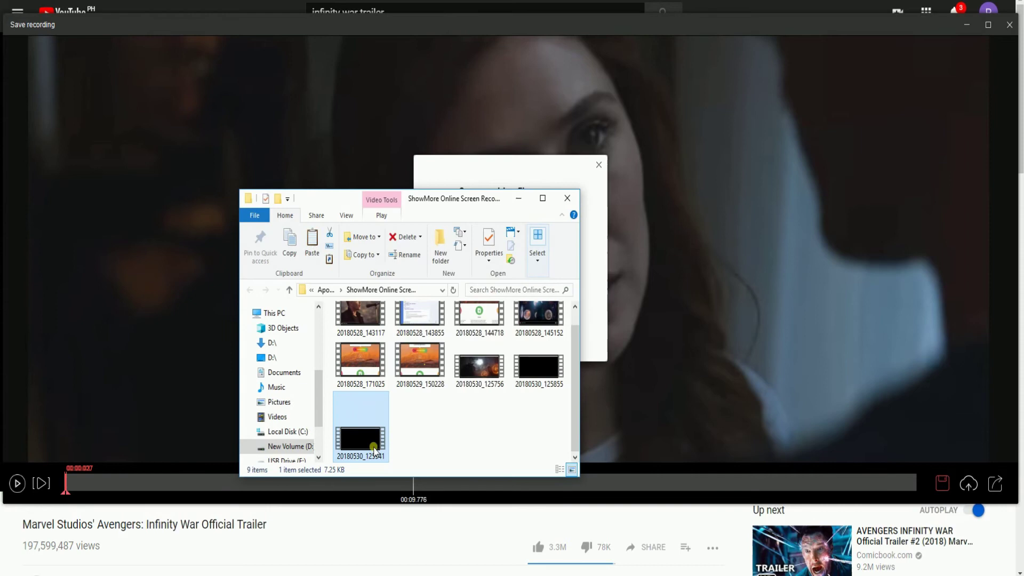
{"action": "mouse_move", "coordinate": [360, 439]}
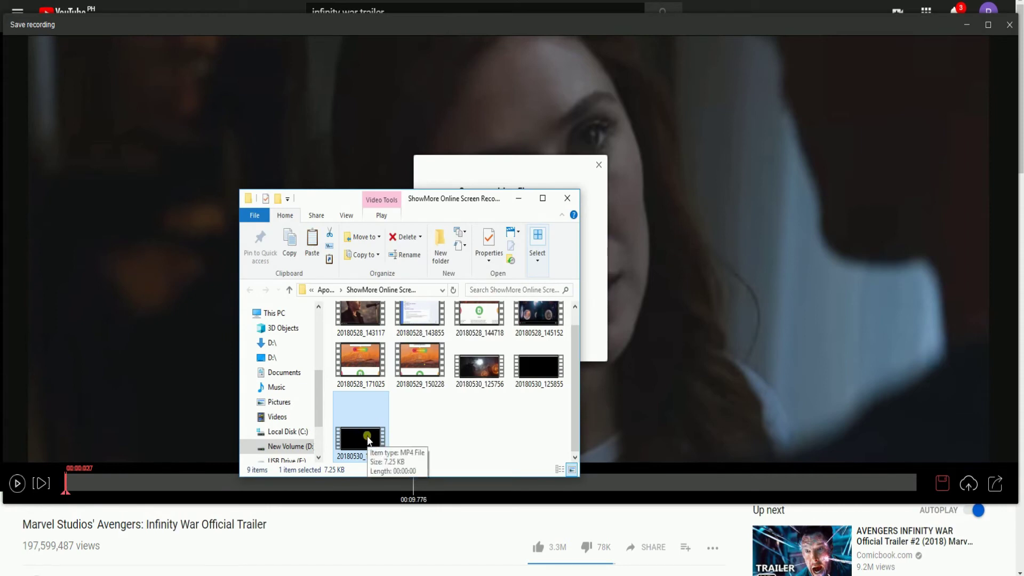
{"action": "left_click", "coordinate": [567, 198]}
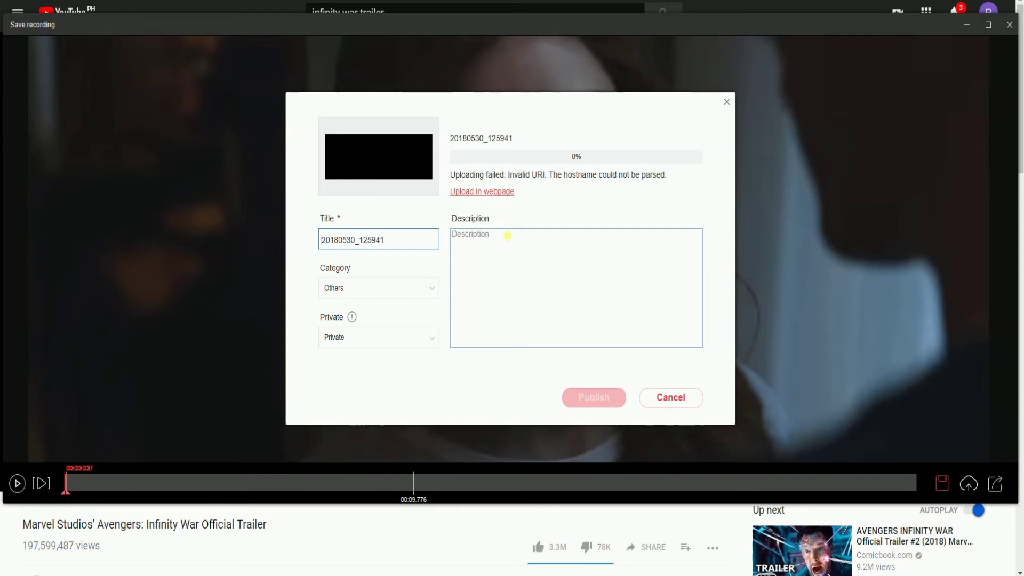
Step: After the failed cloud upload, switch to uploading through ShowMore's website
{"action": "left_click", "coordinate": [495, 198]}
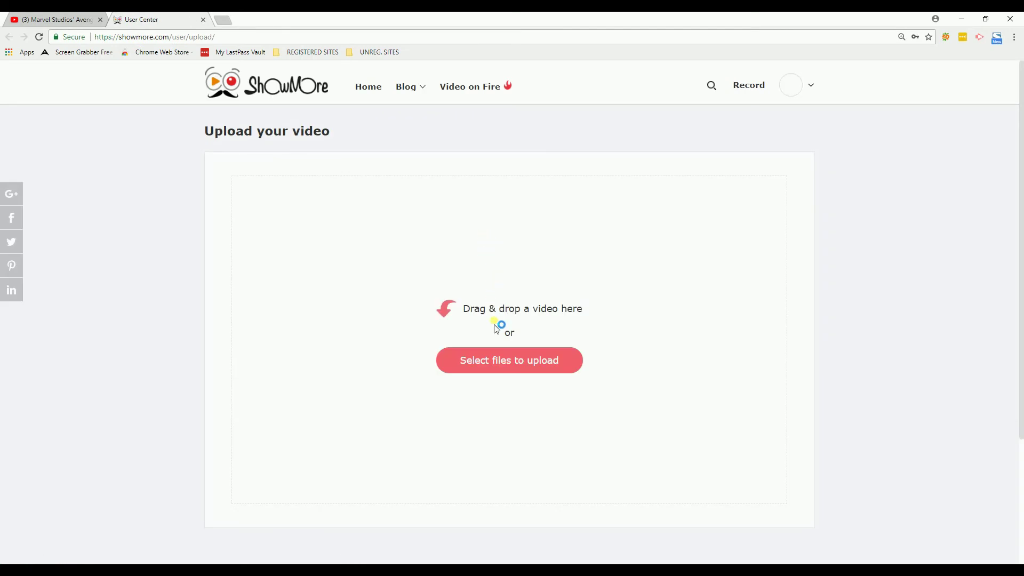
Step: Select and upload the video file 20180528_145152
{"action": "left_click", "coordinate": [506, 373]}
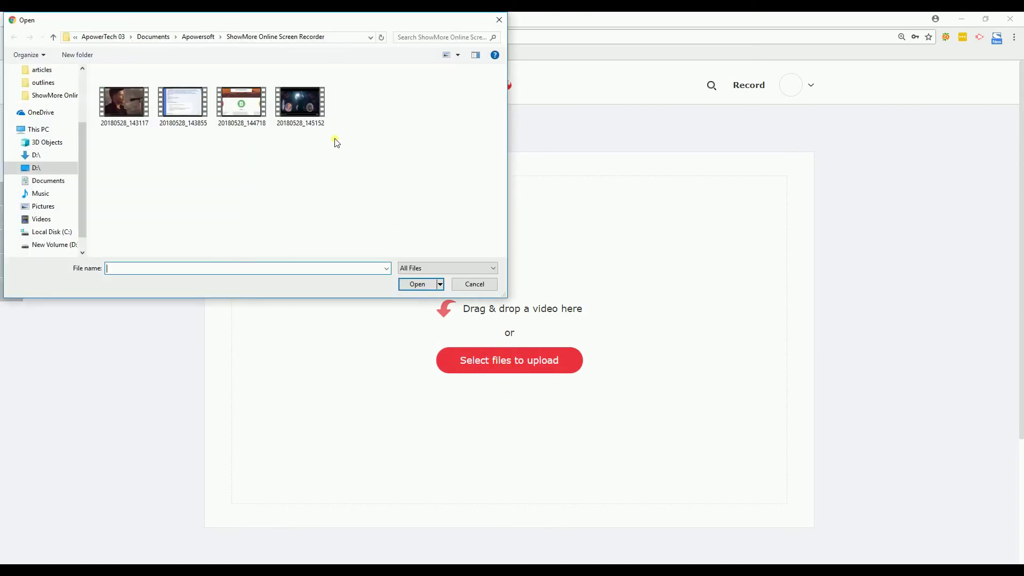
{"action": "left_click", "coordinate": [312, 114]}
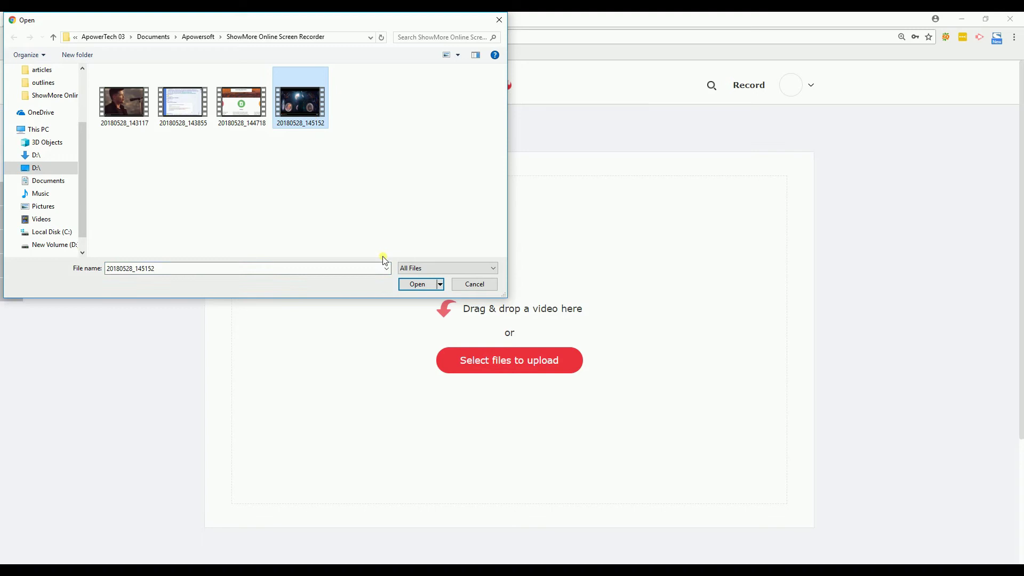
{"action": "left_click", "coordinate": [415, 285]}
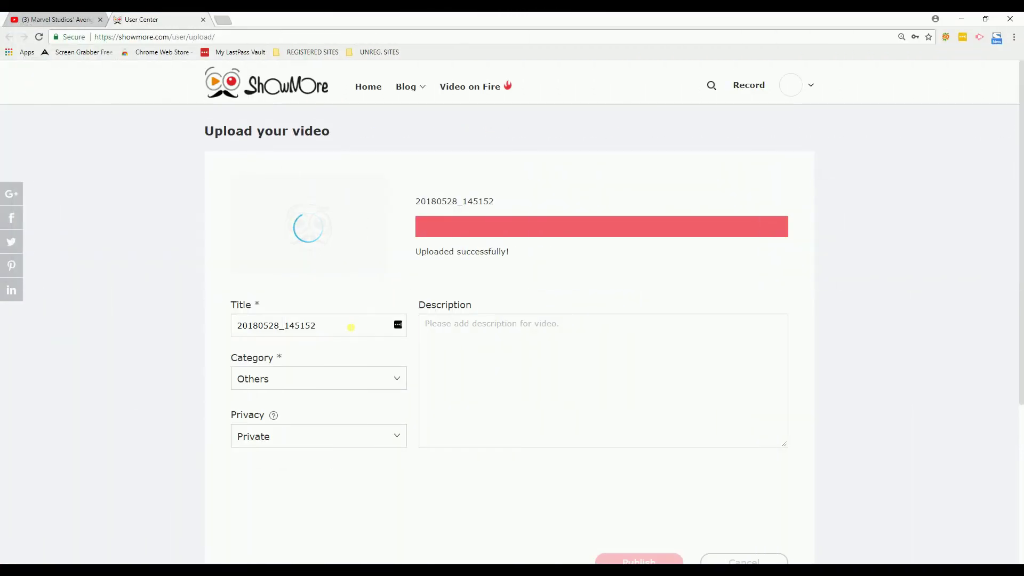
Step: Title the video 'Movie Trailer', set category to Film & Animation, and keep privacy Private
{"action": "key", "text": "ctrl+a"}
{"action": "type", "text": "M"}
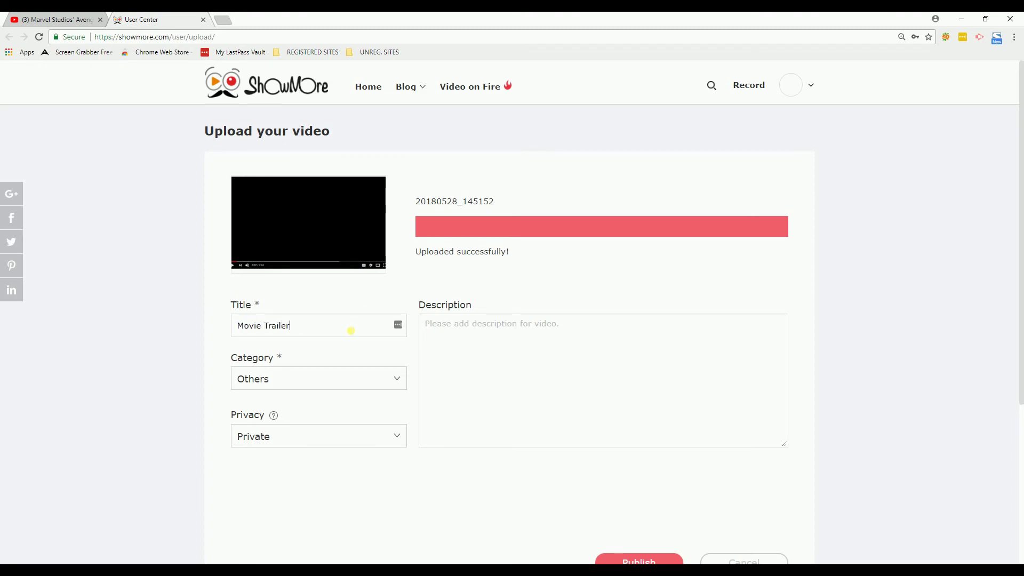
{"action": "left_click", "coordinate": [324, 384]}
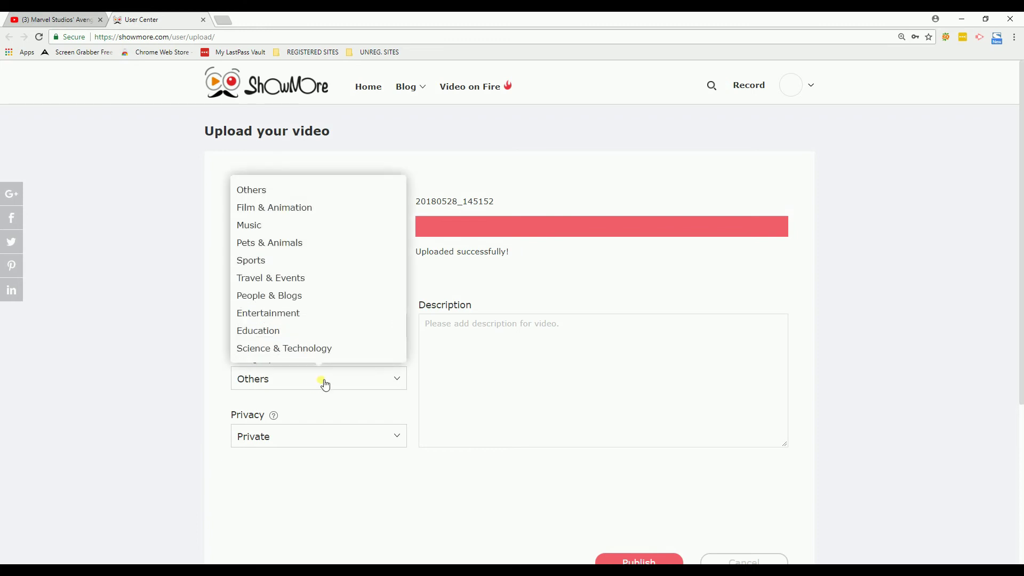
{"action": "left_click", "coordinate": [275, 210]}
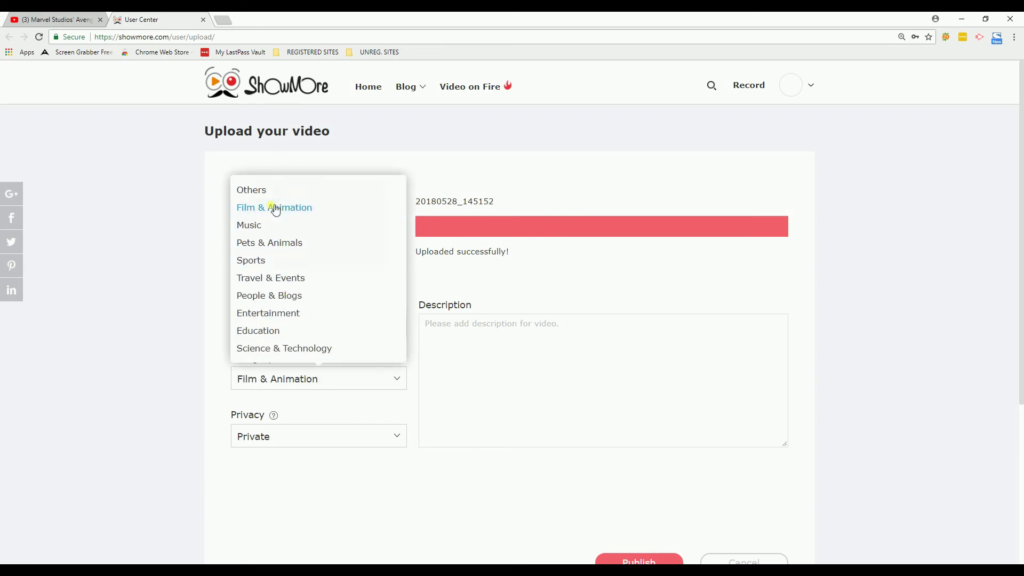
{"action": "left_click", "coordinate": [293, 437]}
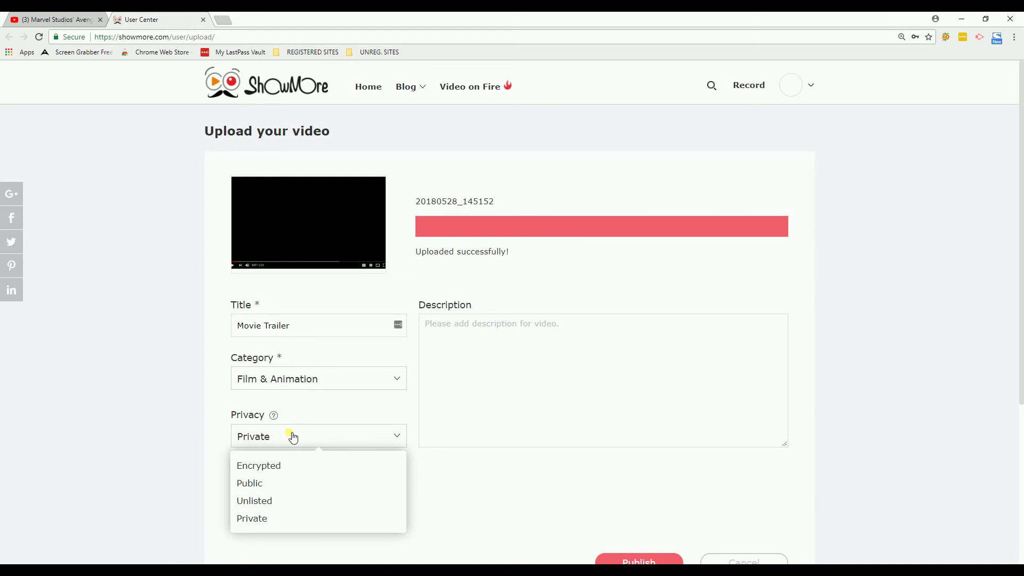
{"action": "left_click", "coordinate": [294, 438]}
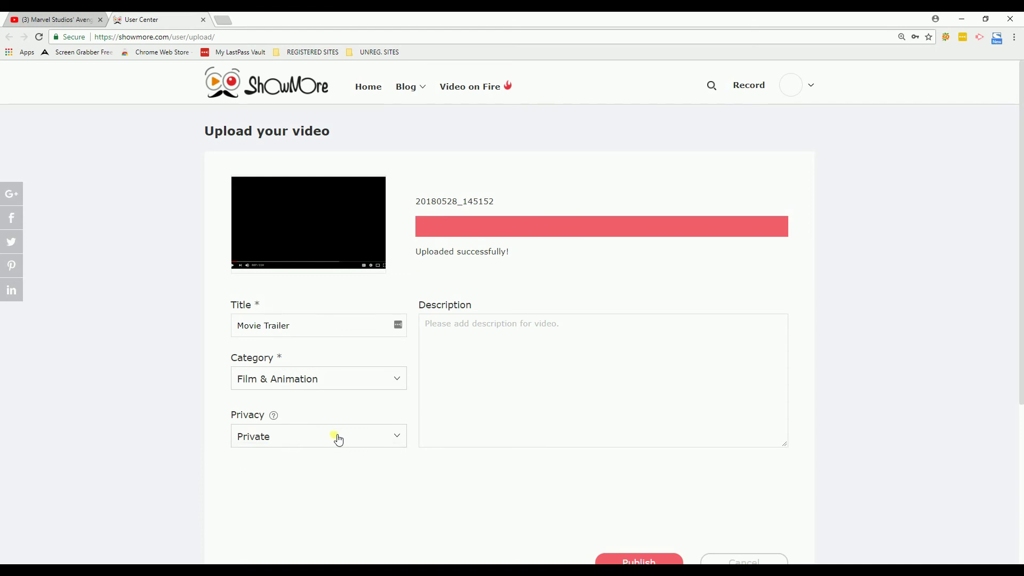
{"action": "scroll", "coordinate": [502, 455], "scroll_direction": "down", "scroll_amount": 2}
Step: Submit the Movie Trailer video for publishing
{"action": "left_click", "coordinate": [639, 404]}
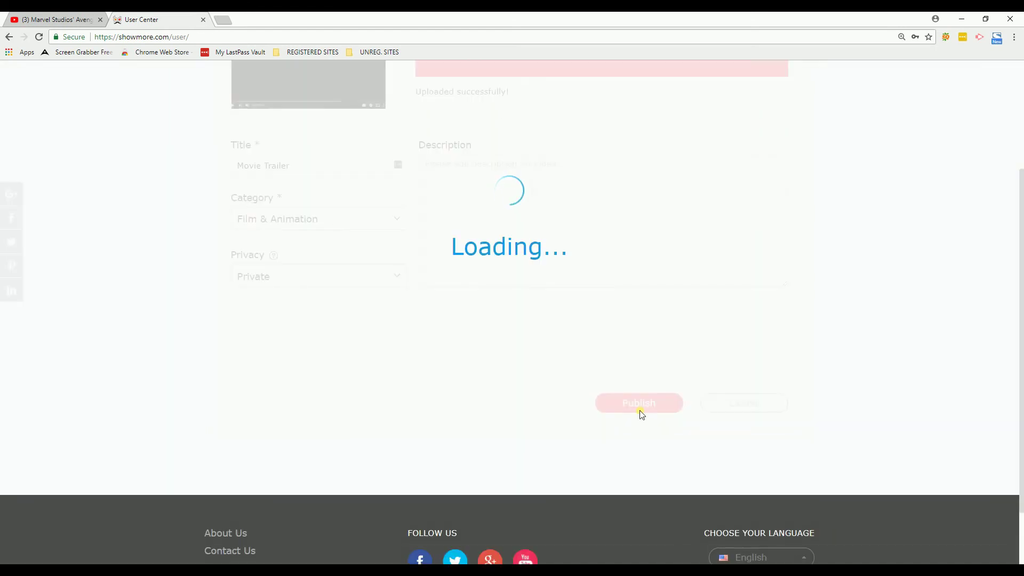